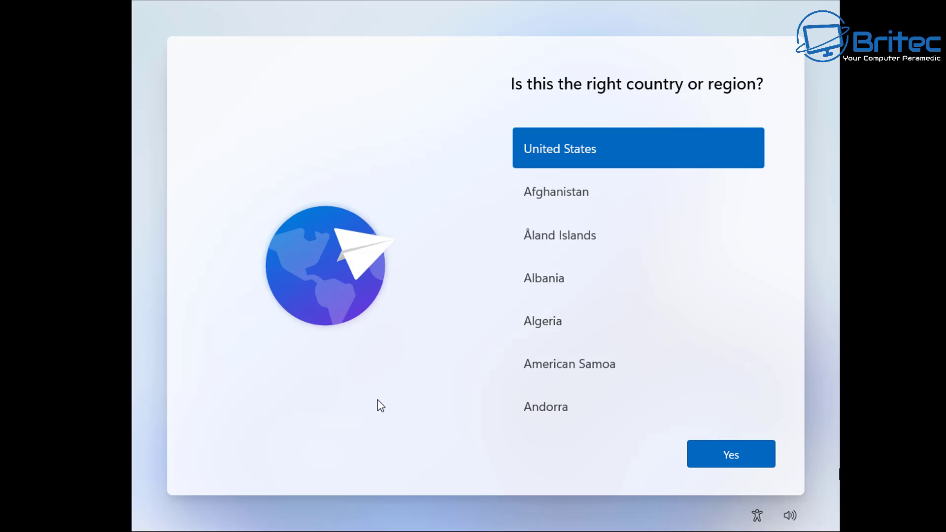
Step: Open an administrator Command Prompt over setup and type net user with the new username and /add
key(shift+F10)
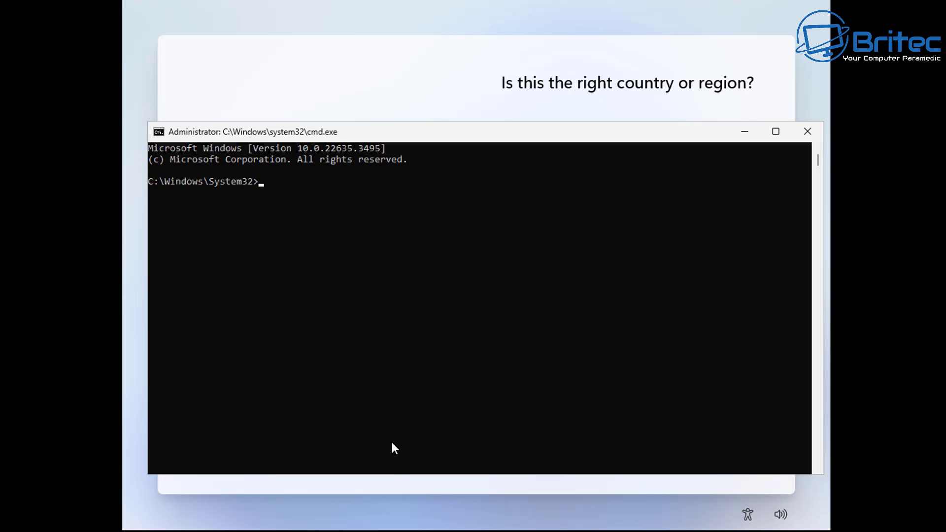
Step: Create the new local account with net user <username> /add and see it complete successfully
text(net user Britec)
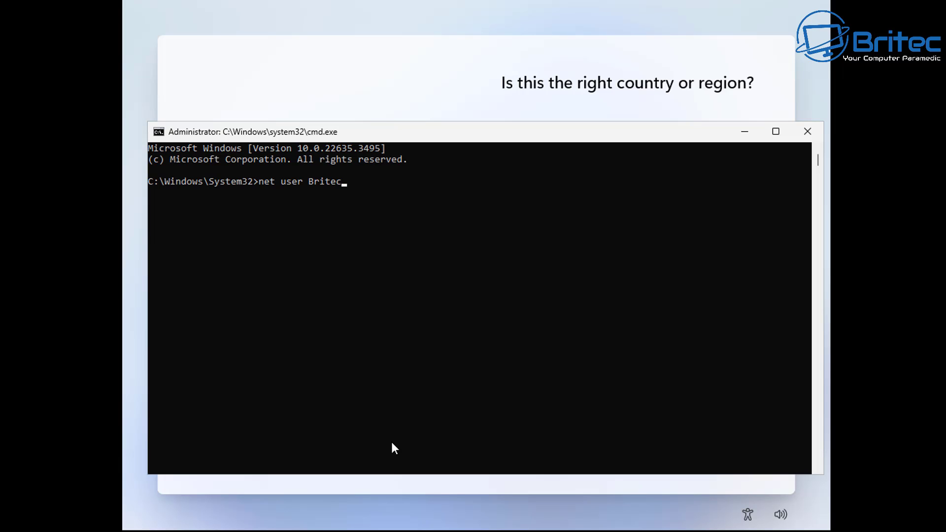
Step: Open an administrator Command Prompt over setup and type net user with the new username and /add
Step: Create the new local account with net user <username> /add and see it complete successfully
text( /add)
key(Return)
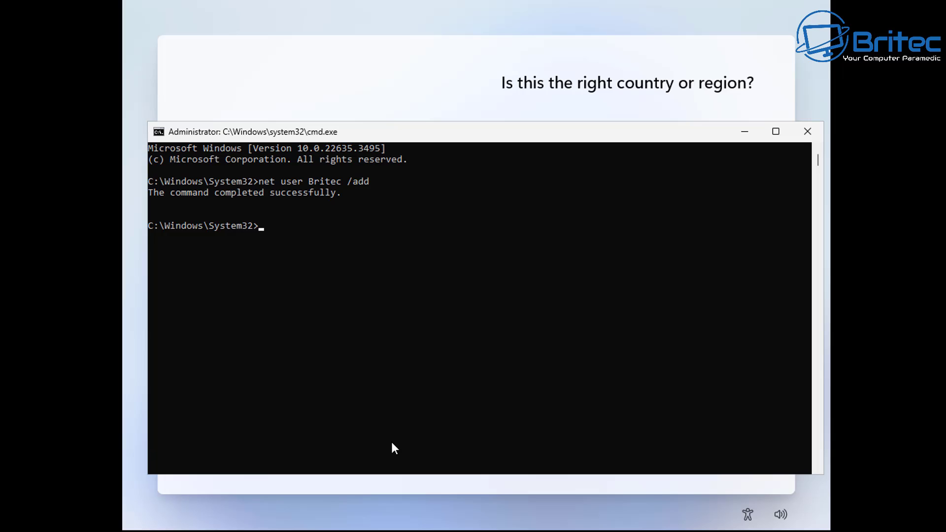
text(net)
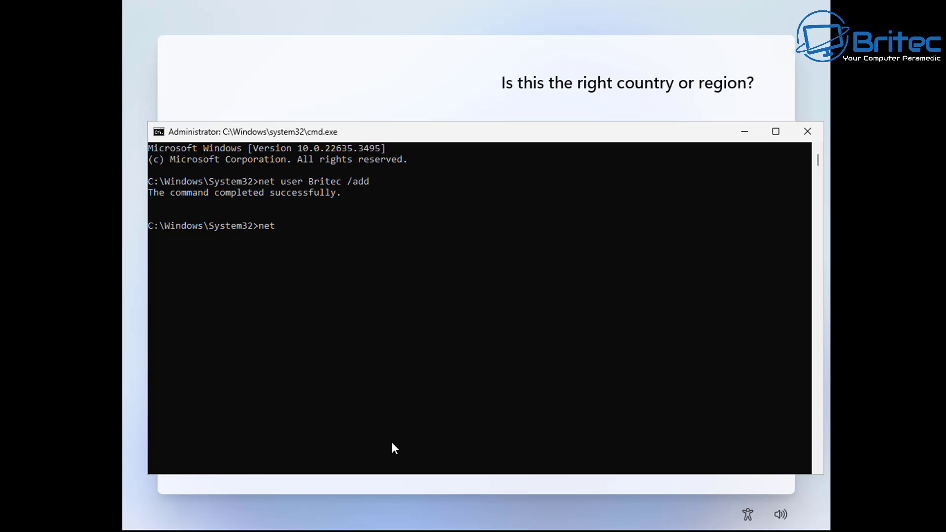
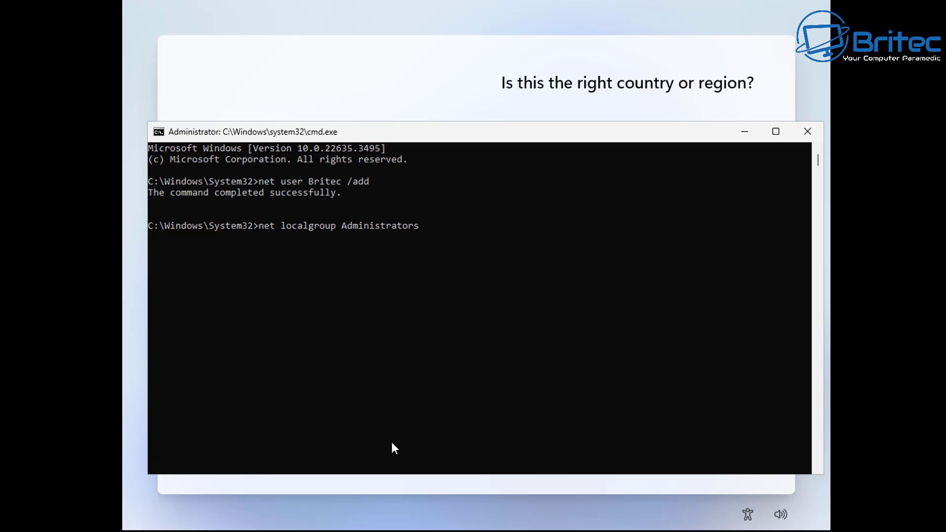
Step: Finish typing 'net localgroup Administrators' followed by the new account's username, without running it
text( Britec /add)
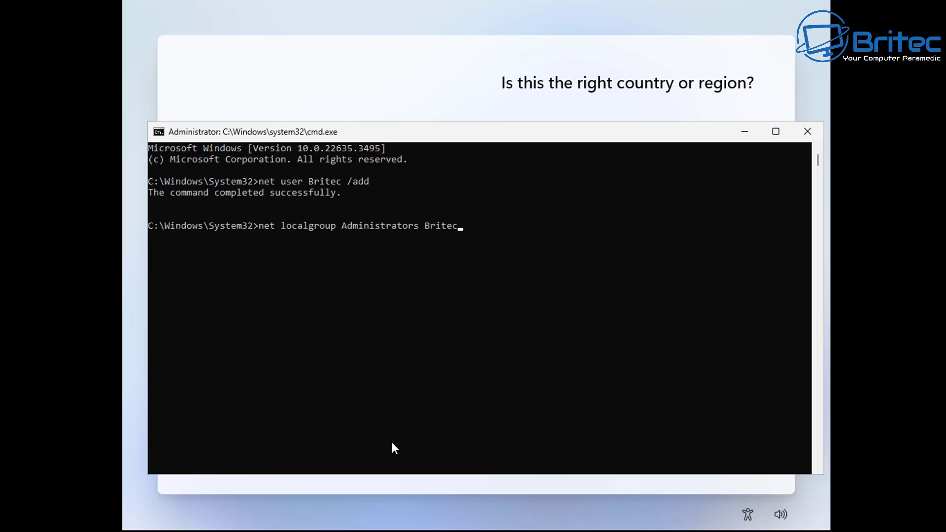
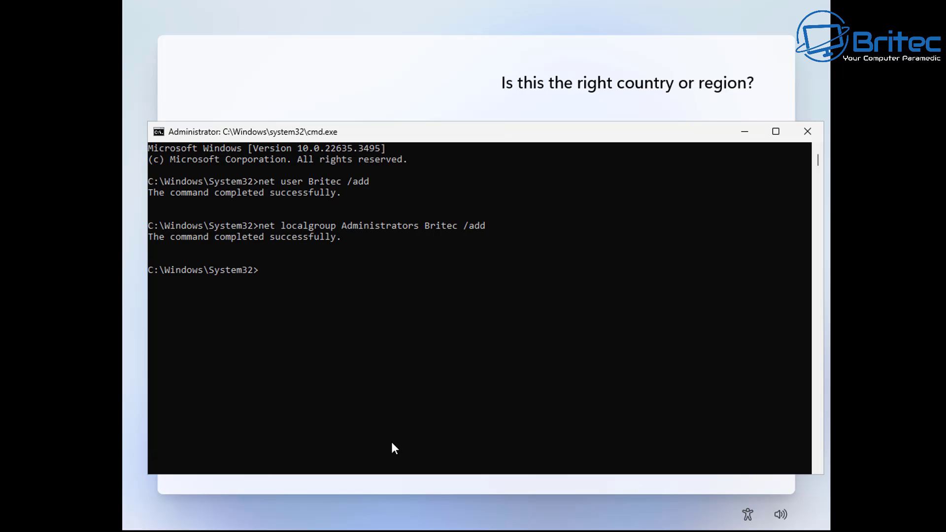
Step: Change the working directory from System32 into the OOBE folder with cd OOBE
text(cd OOBE)
key(Return)
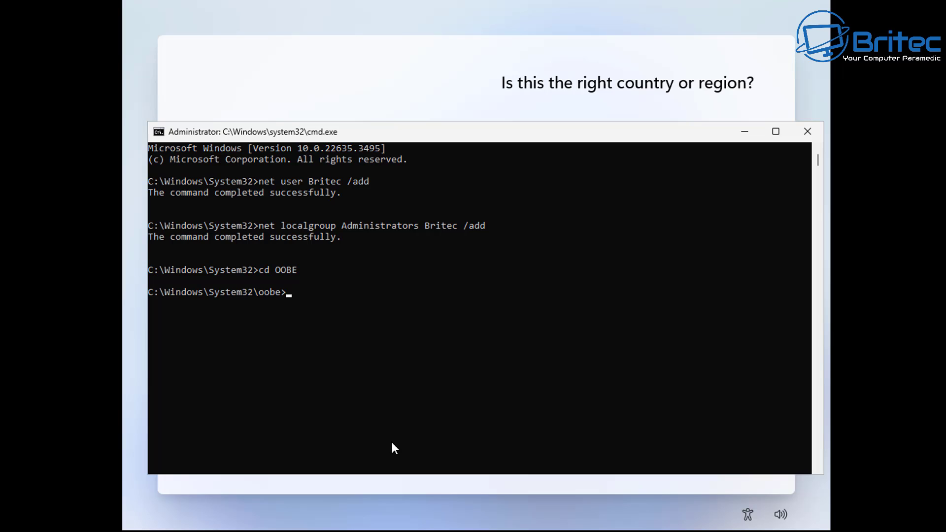
Step: Enter 'msoobe.exe && shutdown' at the oobe prompt without running it
text(msoobe.exe && shutdown.exe -r)
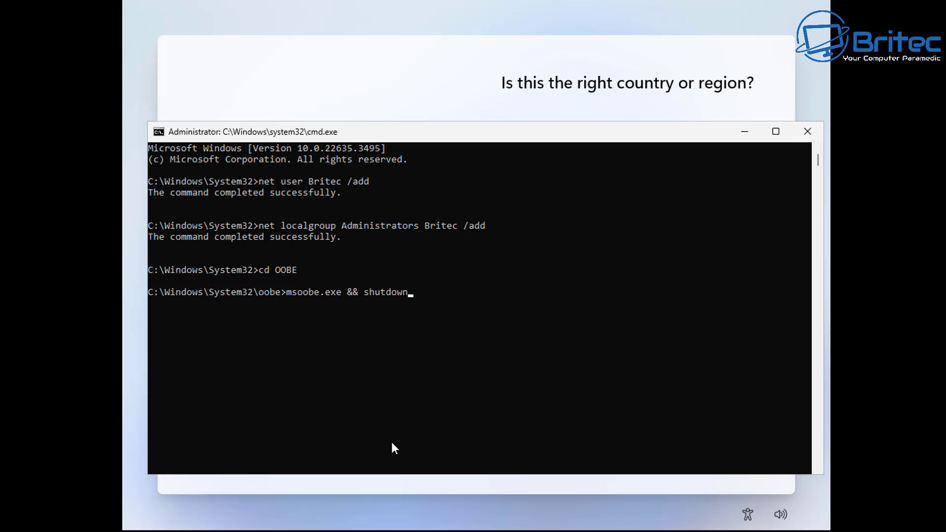
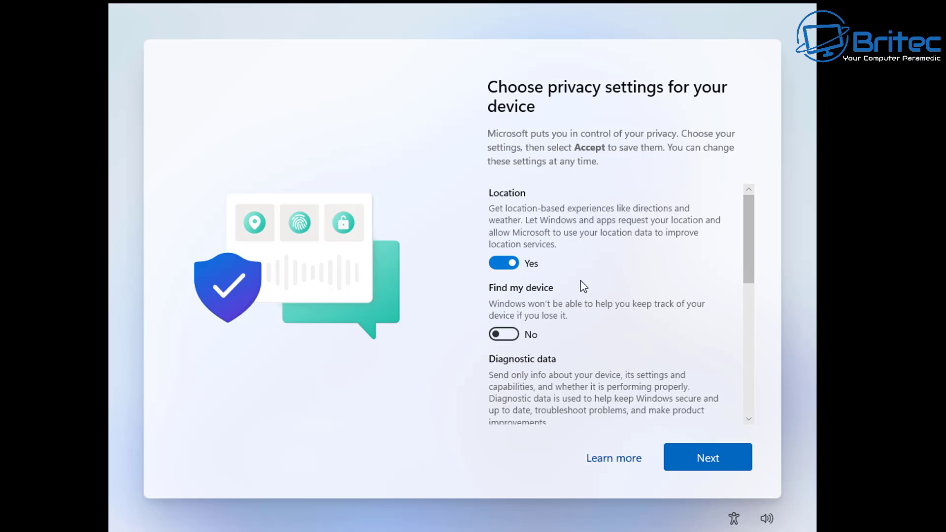
Step: Set Location, Inking & typing, Tailored experiences and Advertising ID to No, then accept
click(512, 264)
scroll(547, 334, down, 5)
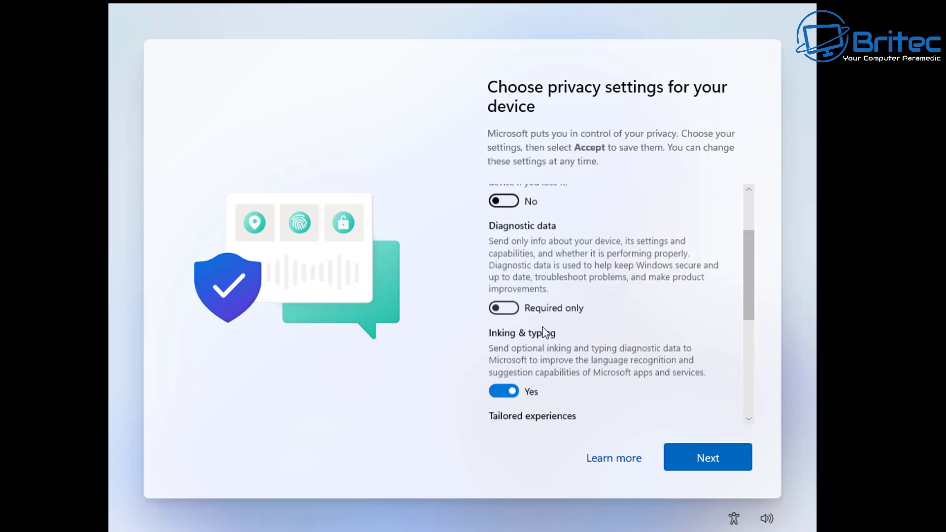
click(507, 334)
click(511, 423)
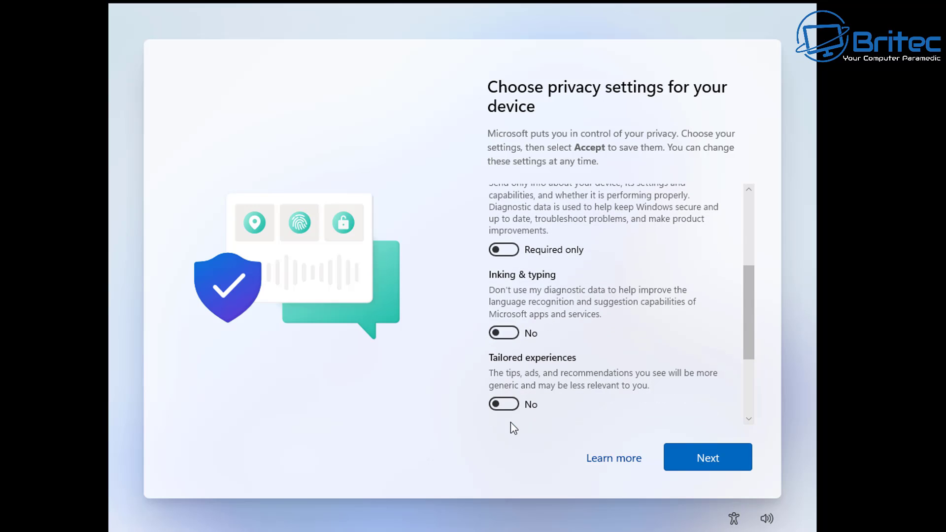
scroll(511, 418, down, 3)
click(510, 410)
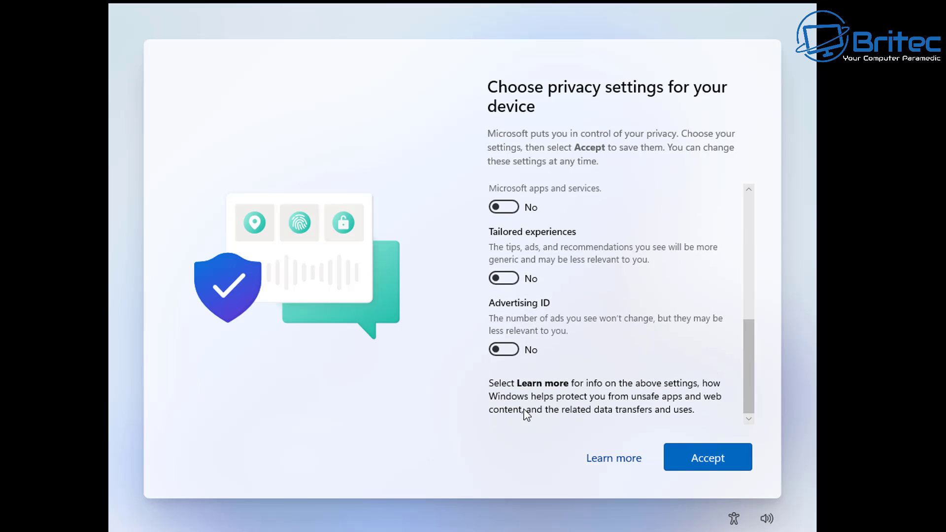
click(707, 466)
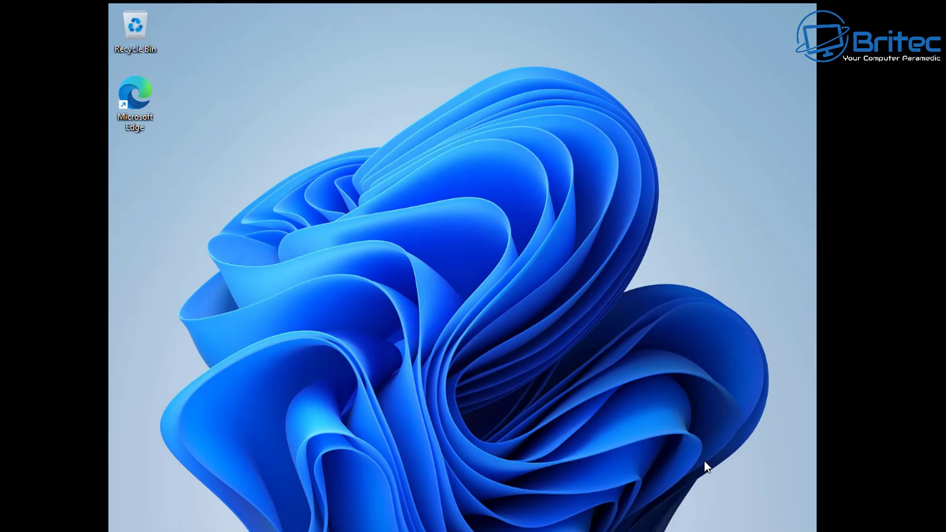
Step: Open Settings full-screen, confirm Home shows a Local Account, then close it
key(super)
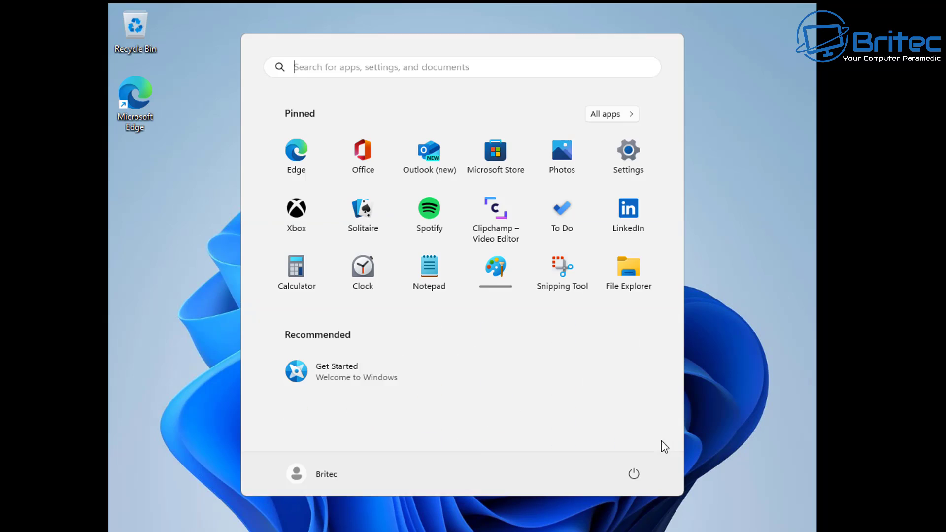
click(734, 370)
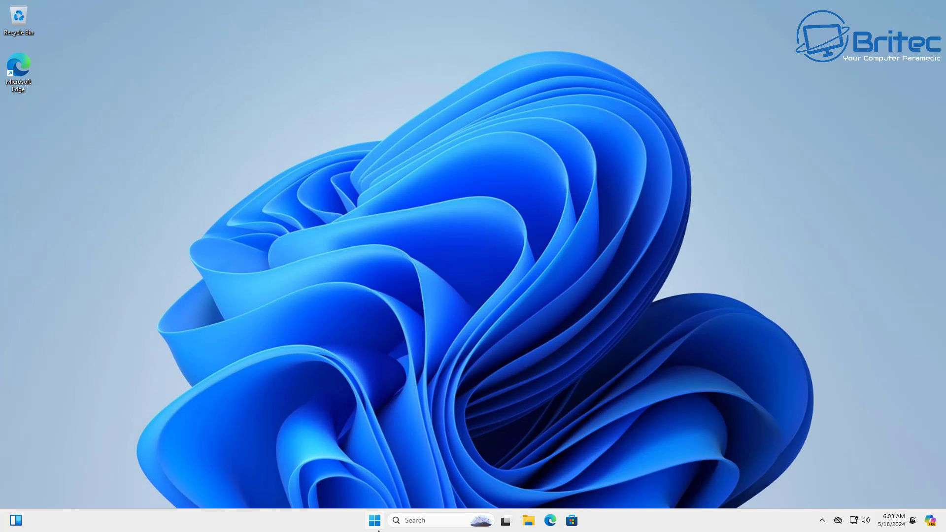
click(377, 523)
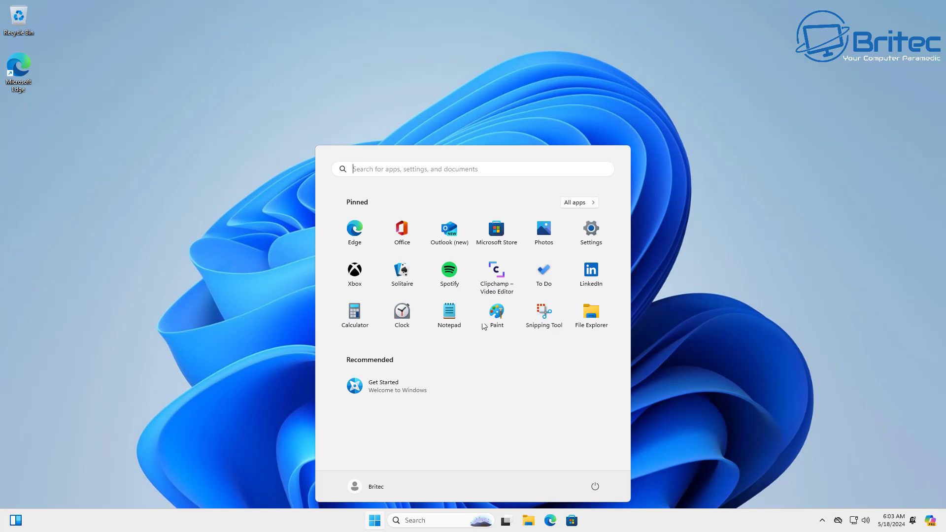
click(591, 232)
click(402, 30)
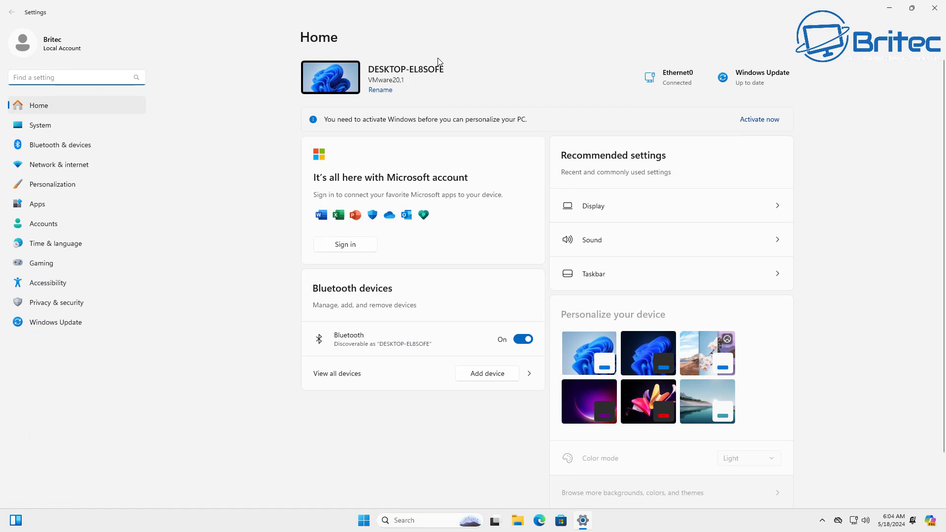
click(935, 9)
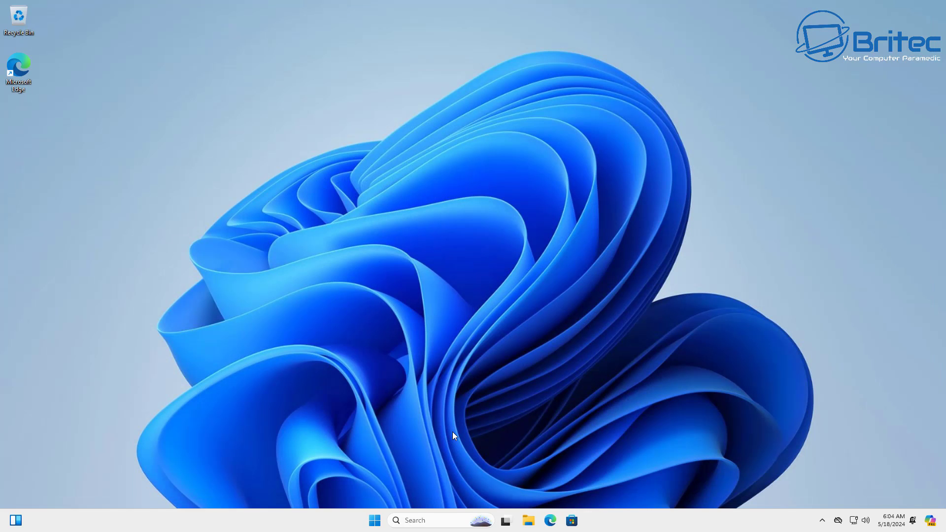
Step: Open Computer Management maximized and list accounts under Local Users and Groups > Users
right_click(375, 521)
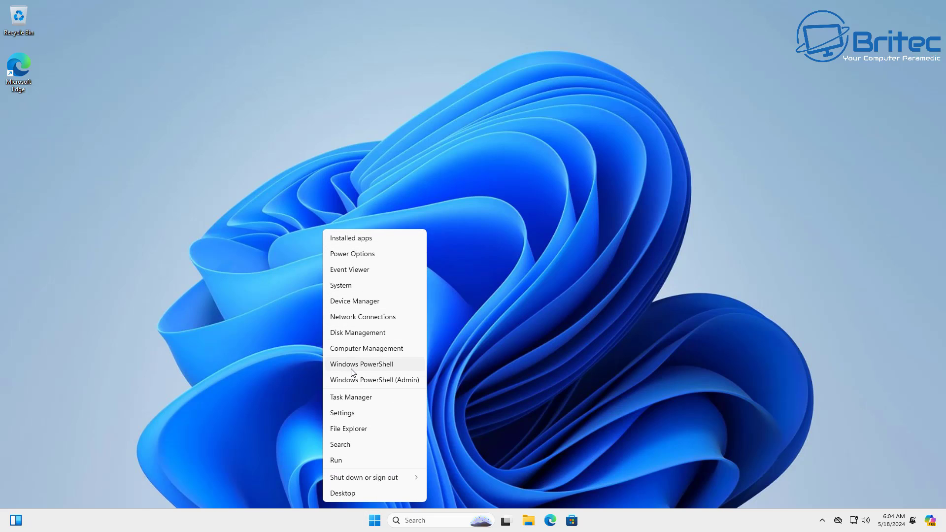
click(371, 352)
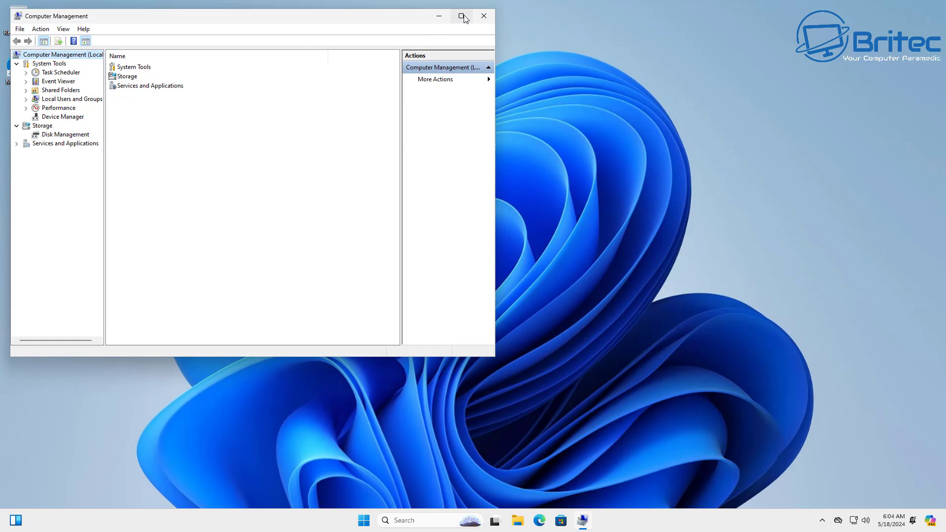
click(463, 16)
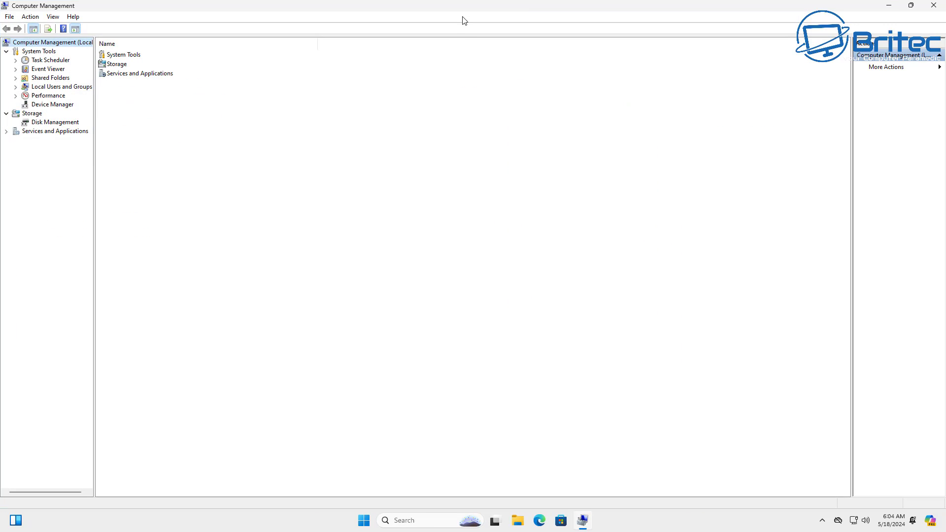
drag(105, 123, 174, 124)
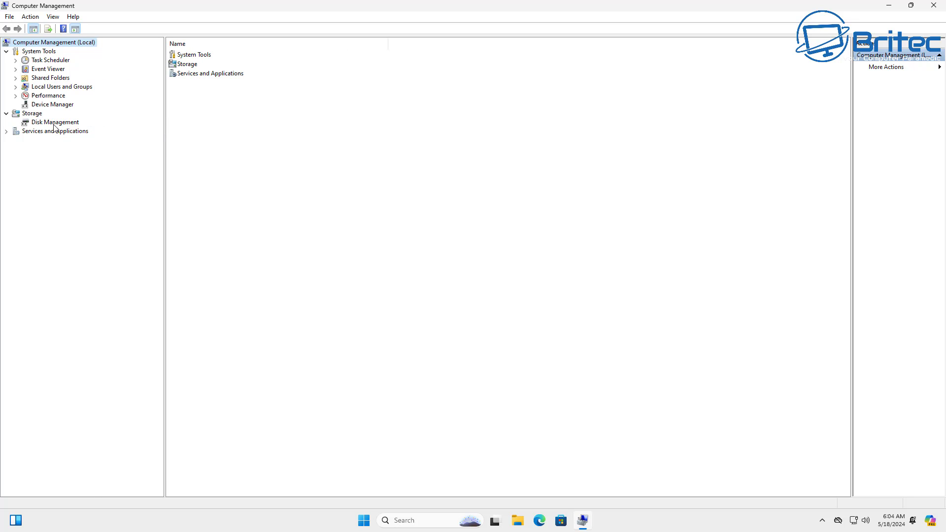
click(52, 87)
click(15, 87)
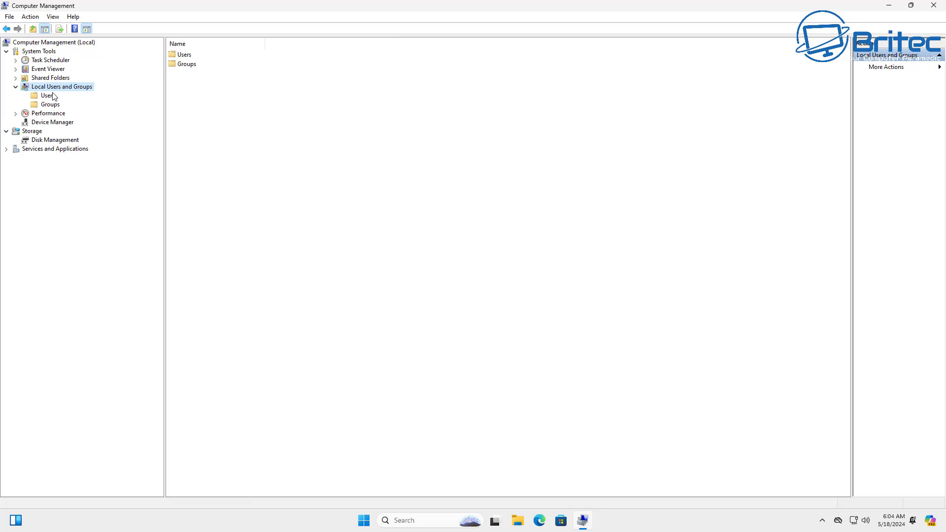
double_click(70, 91)
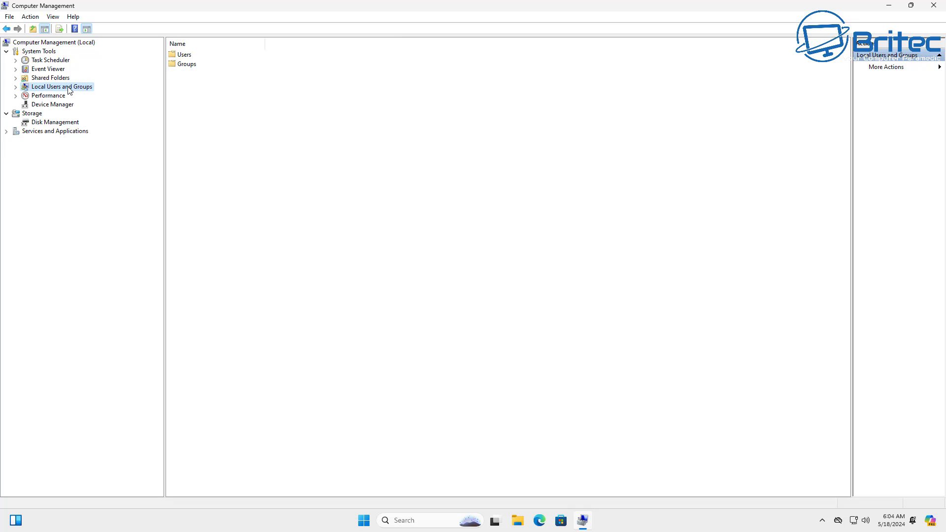
double_click(186, 55)
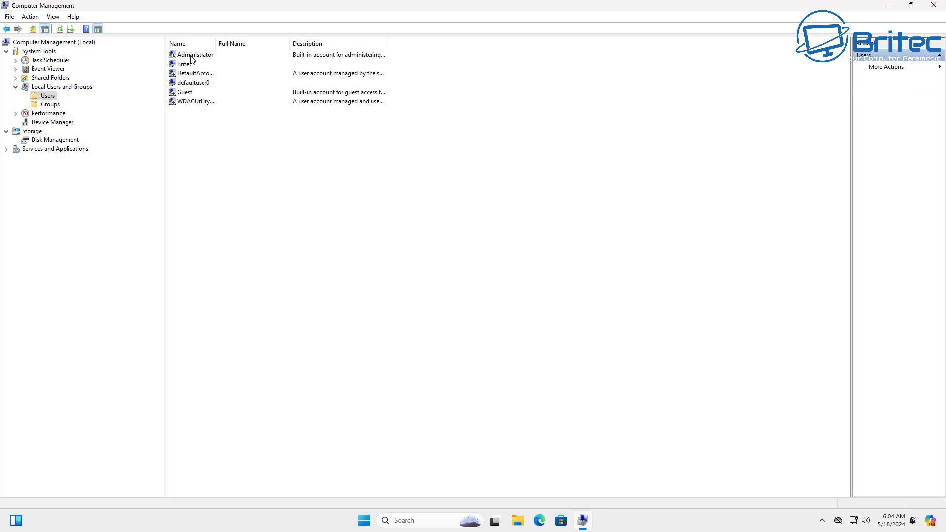
Step: Check the built-in Administrator account's properties and cancel without changes
click(192, 57)
double_click(199, 55)
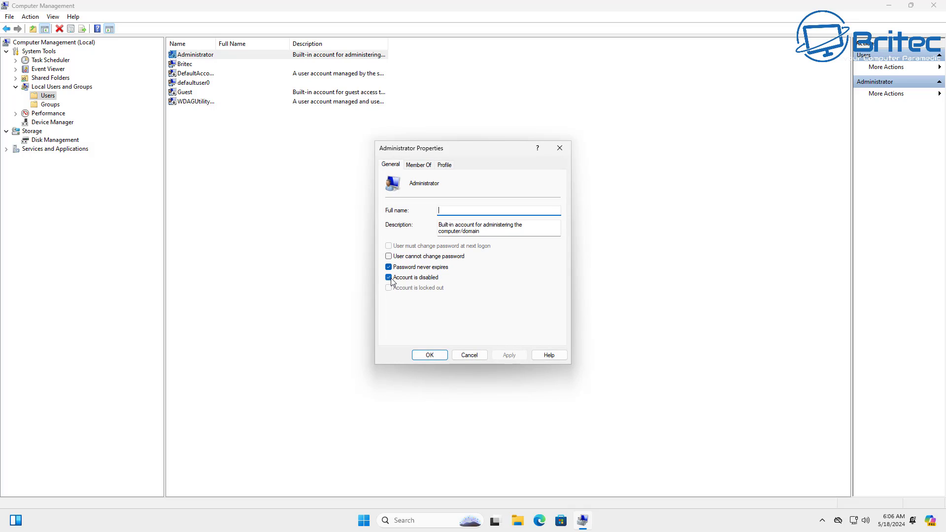
click(470, 355)
Step: Confirm on Member Of that the new account belongs to Administrators, then cancel
double_click(185, 64)
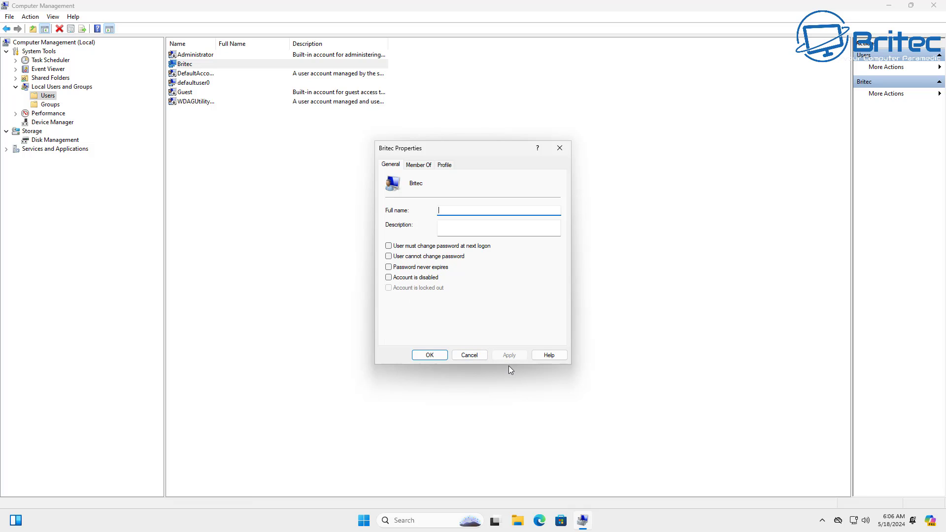
click(424, 165)
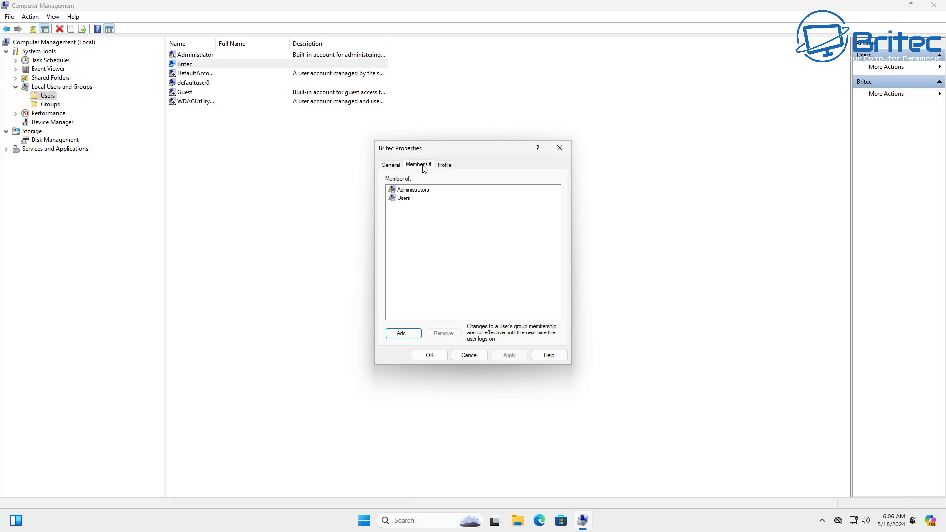
click(416, 191)
click(471, 355)
click(484, 145)
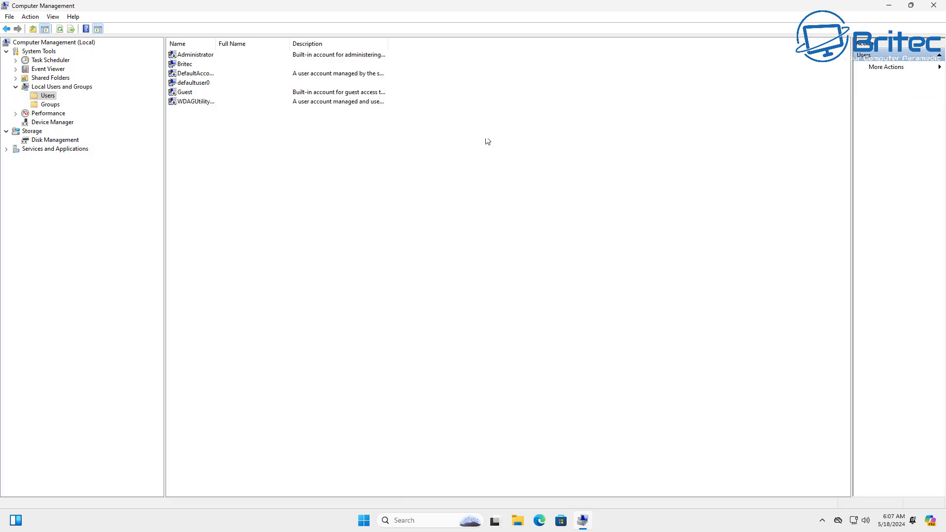
Step: Close the Computer Management window to leave an empty desktop
click(934, 5)
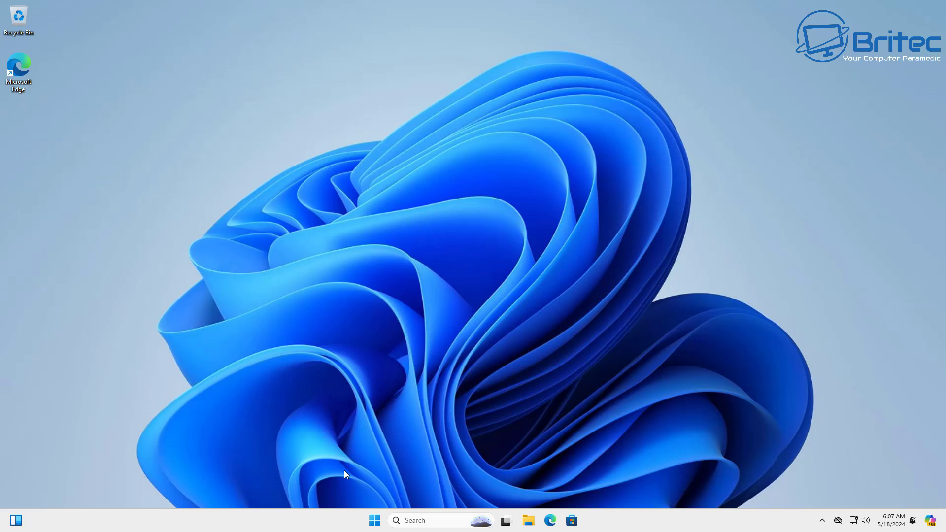
click(376, 521)
text(winver)
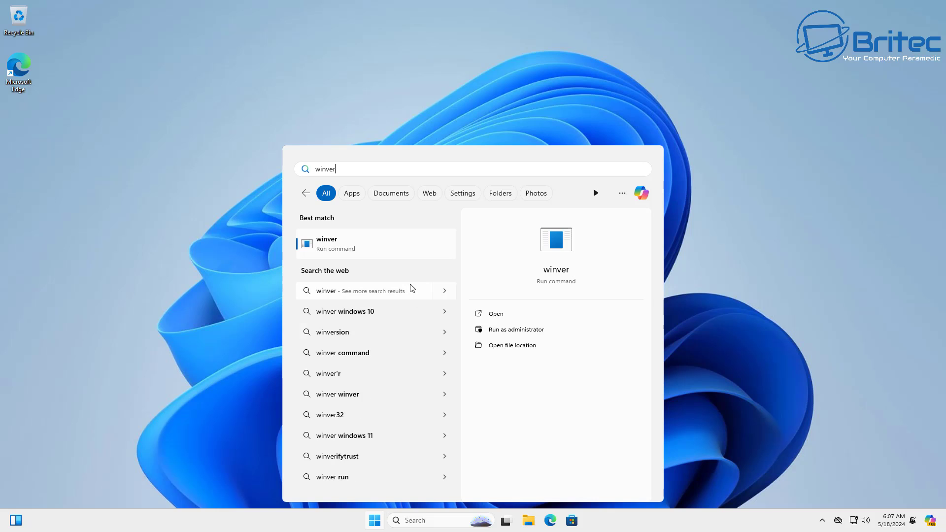
click(354, 253)
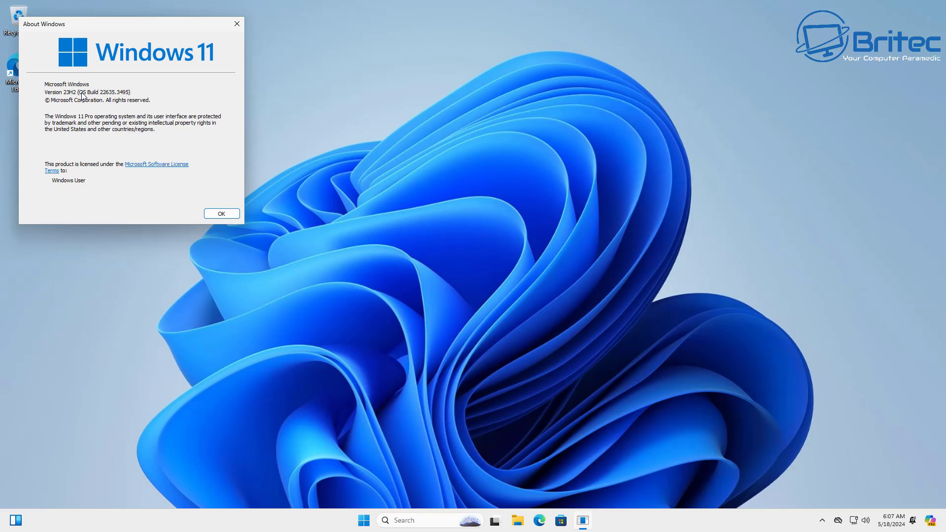
click(236, 23)
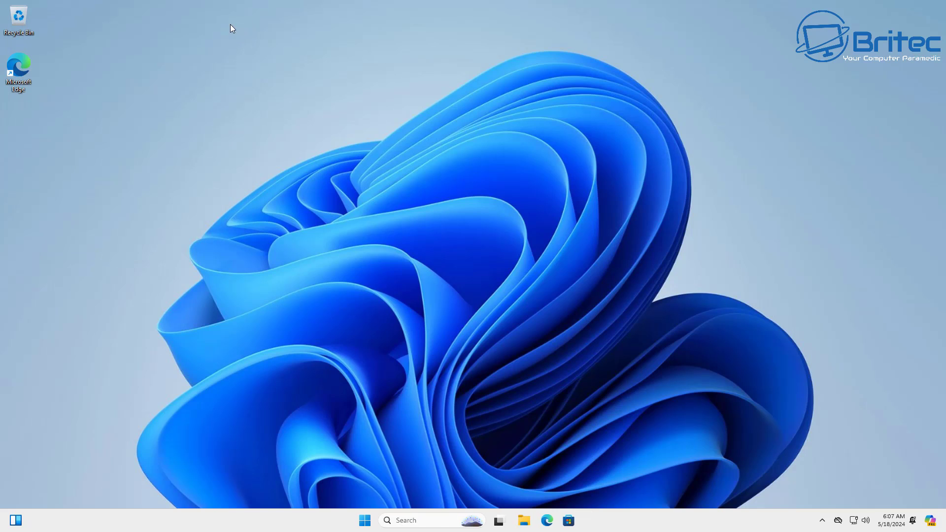